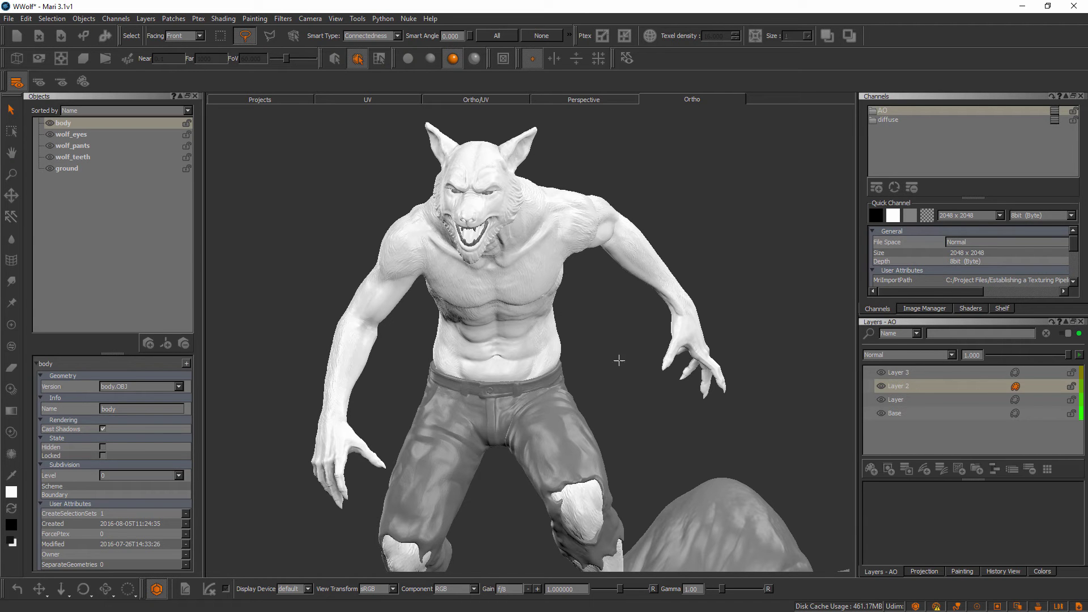
- Orbit the camera slightly around the werewolf in the Ortho viewport
middle_drag(643, 376, 617, 372)
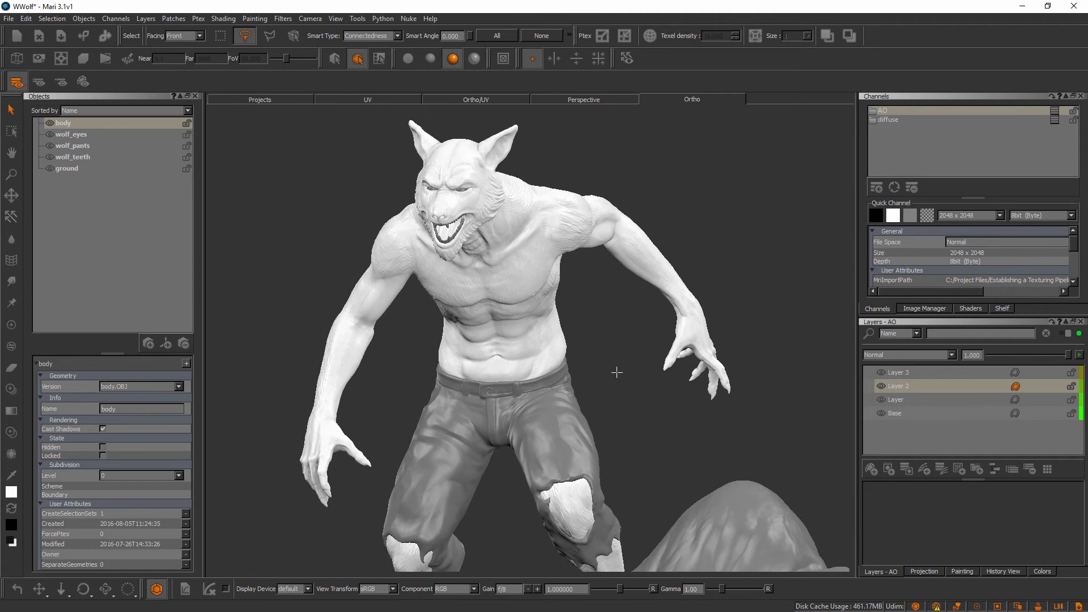
- Switch to flat lighting, zoom in on the werewolf's torso, and select the AO channel
click(408, 59)
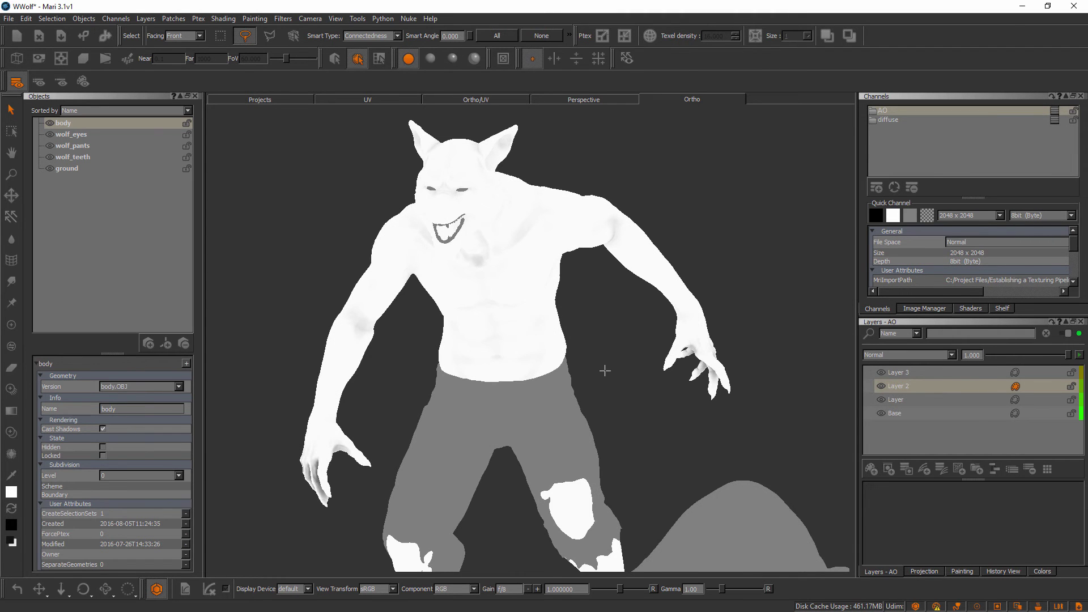
middle_drag(605, 370, 577, 362)
right_drag(577, 363, 587, 367)
middle_drag(587, 368, 597, 408)
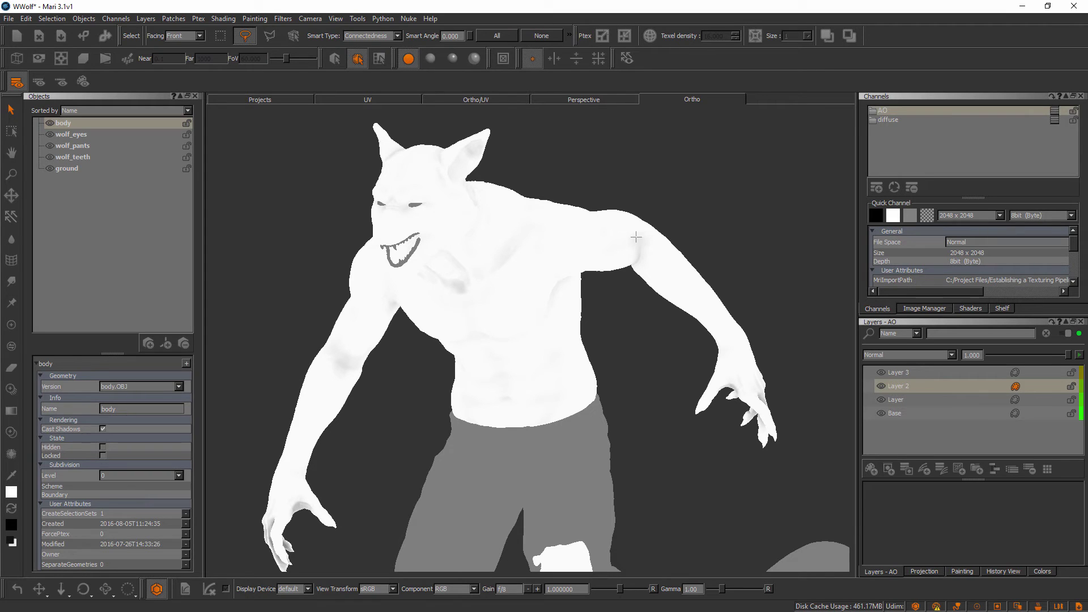
click(890, 111)
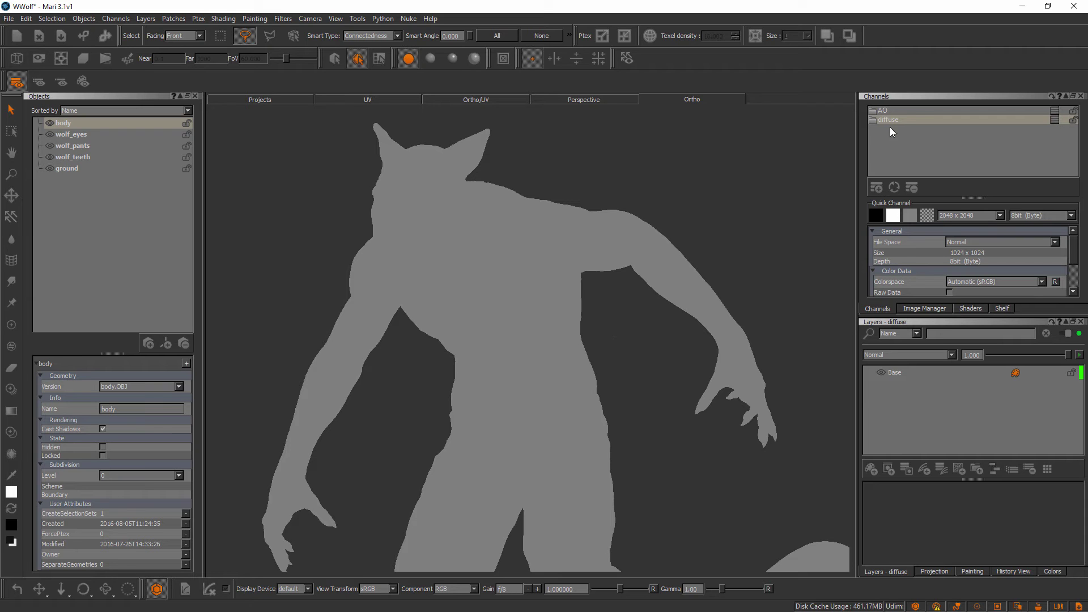
- Restore full lit shading, then orbit and pan to frame the werewolf facing the camera
click(452, 58)
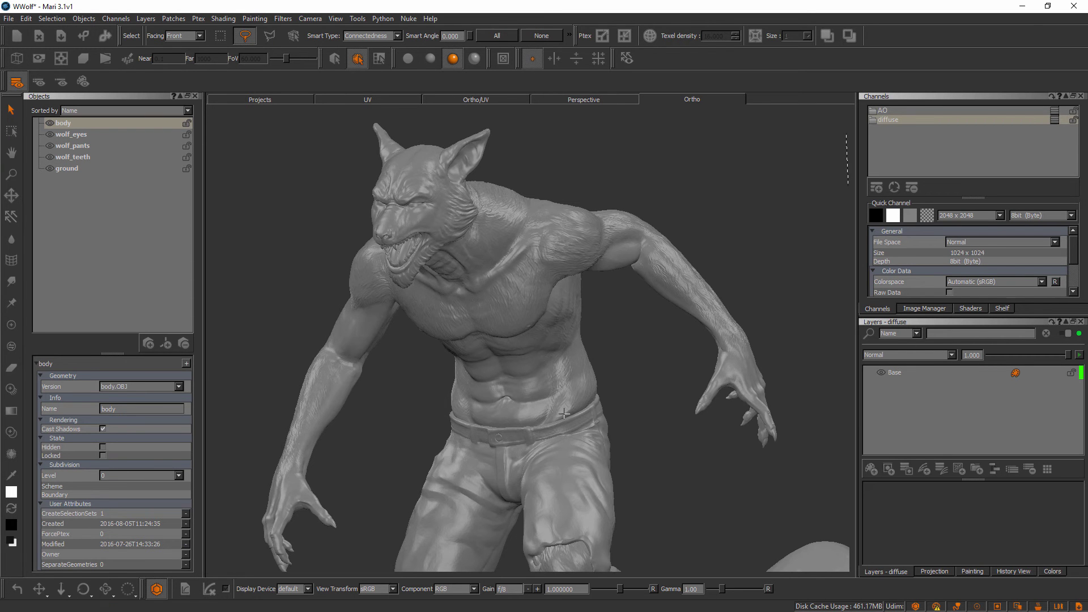
alt+drag(762, 280, 788, 276)
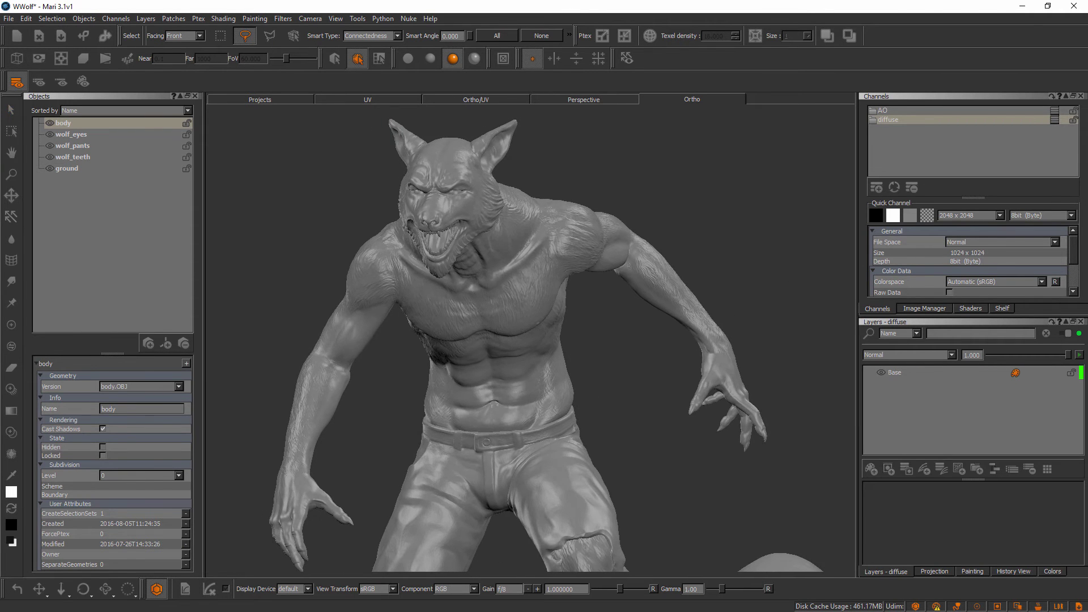
alt+middle_drag(735, 291, 747, 311)
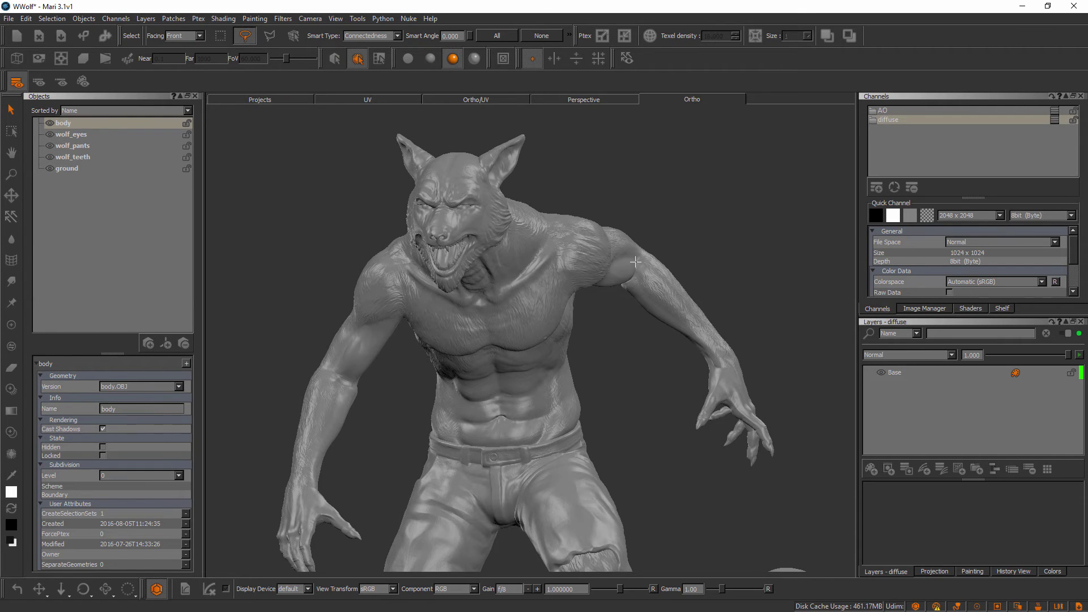
- Make the Shaders area taller, then return to the Channels list
click(975, 308)
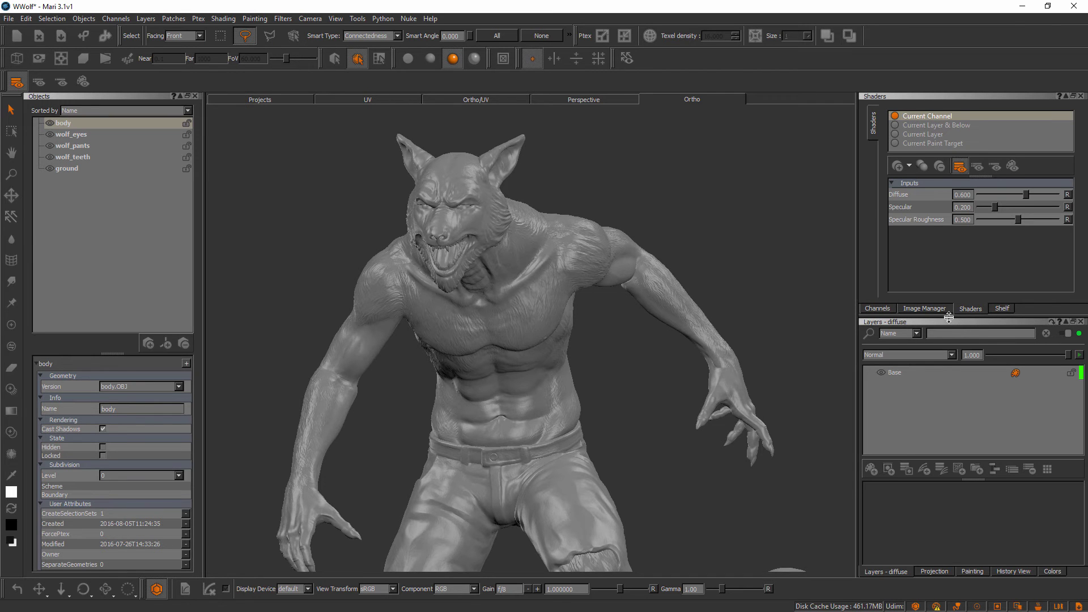
drag(954, 320, 957, 357)
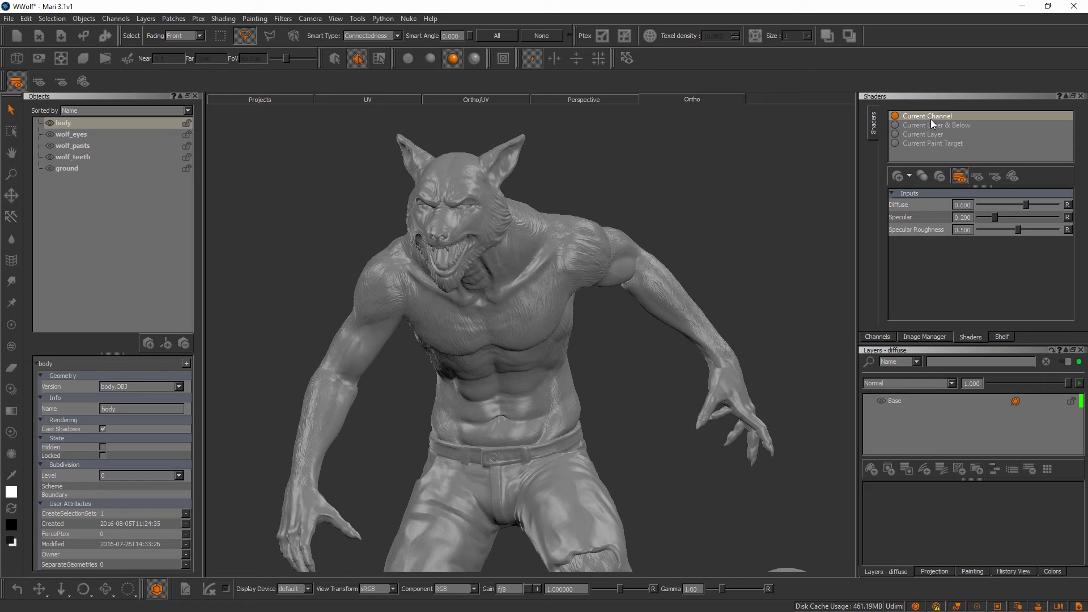
click(886, 336)
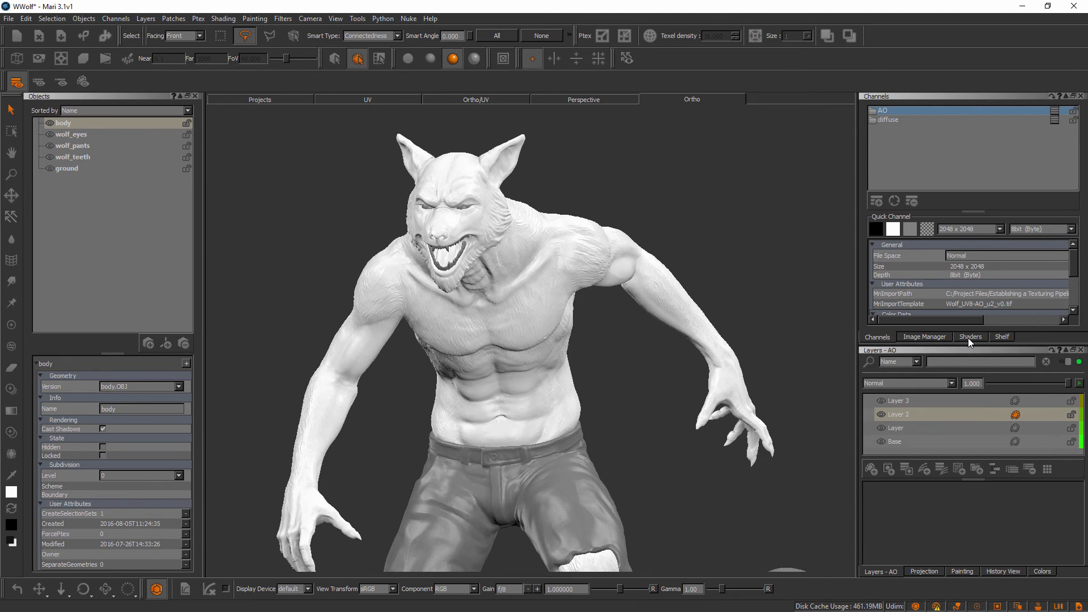
- Show the shader settings, switch to flat lighting, and make Layer 2 the current layer
click(968, 338)
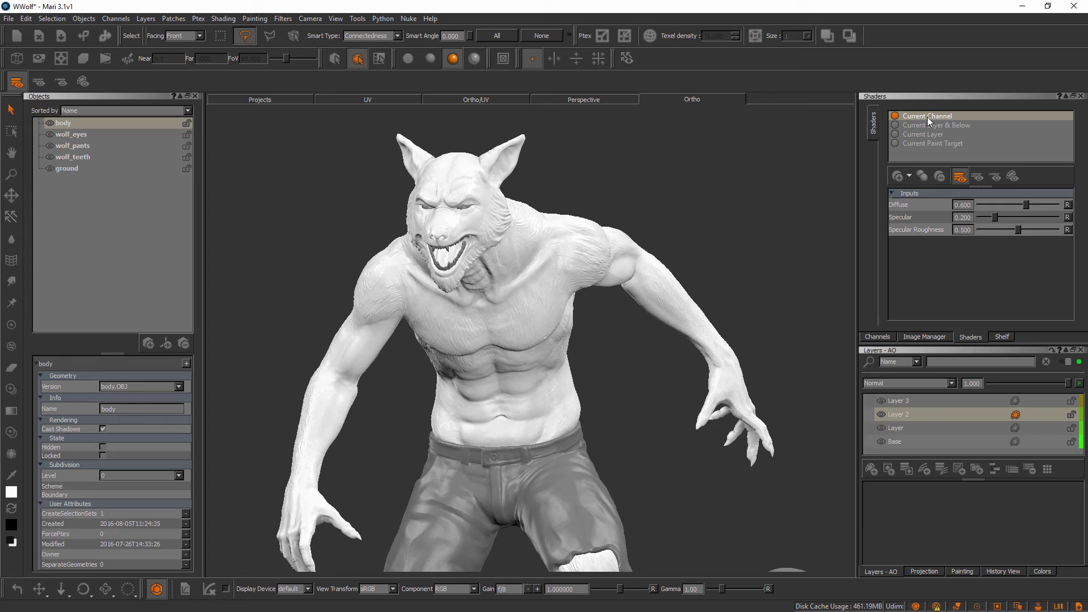
click(406, 62)
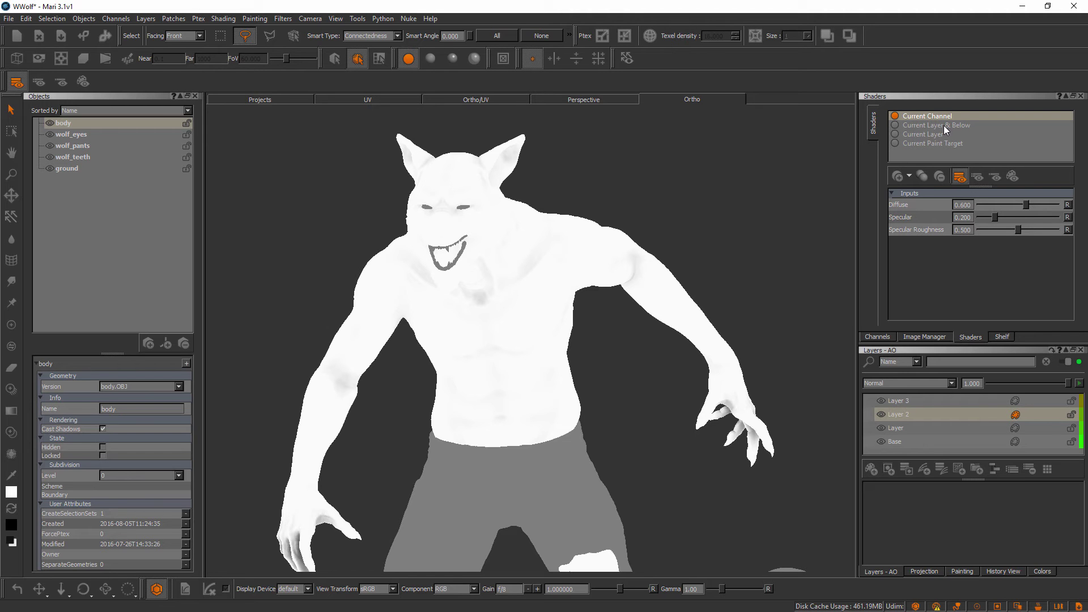
click(903, 413)
- Set the shader preview to Current Layer, then orbit and pan to inspect Layer 2's checker pattern
click(926, 126)
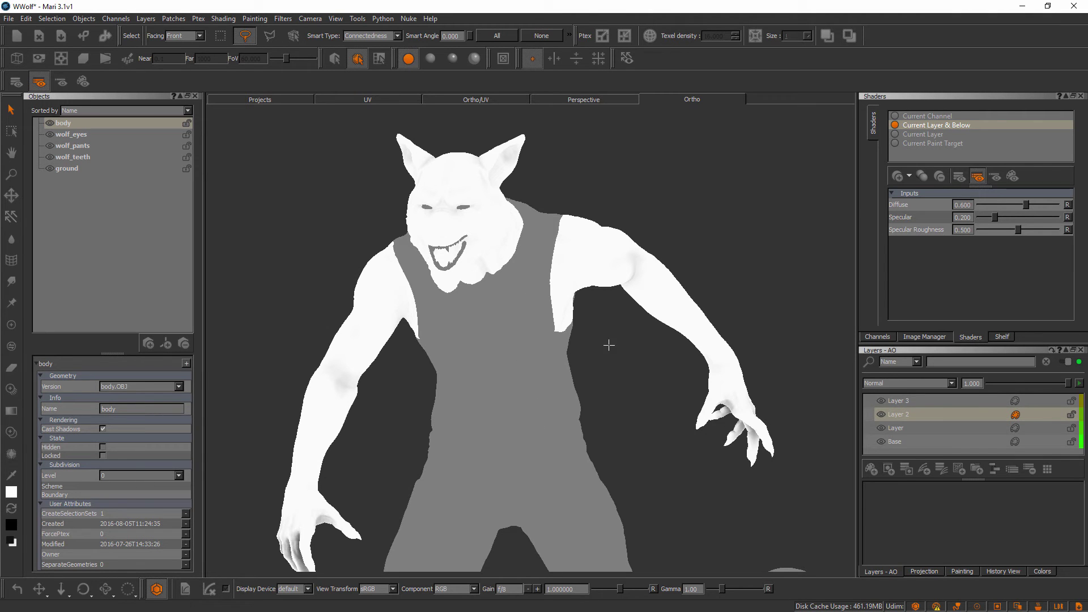
click(923, 134)
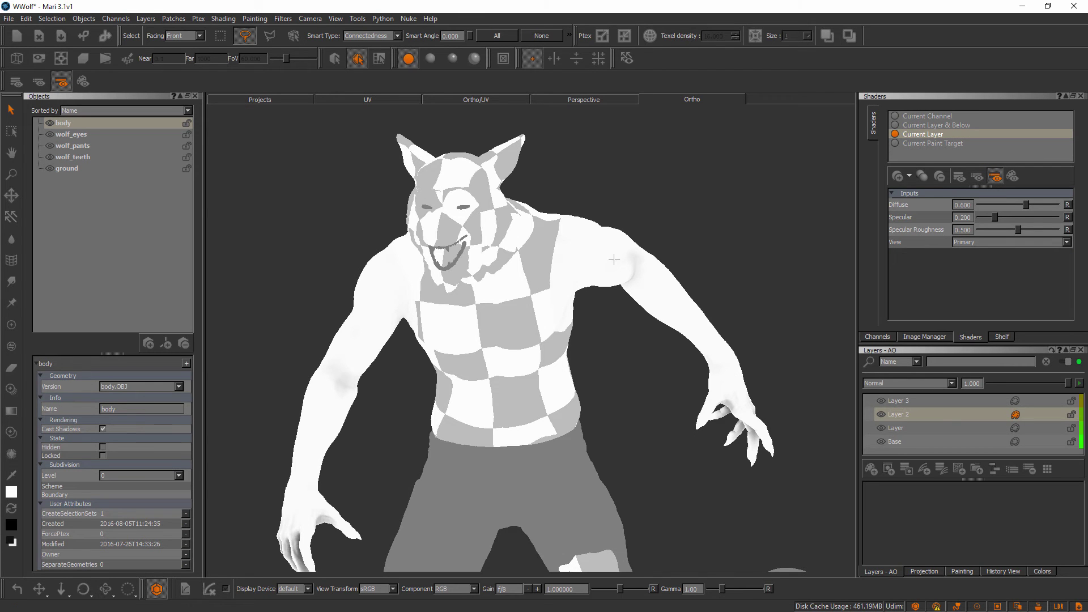
middle_drag(663, 382, 623, 385)
middle_drag(655, 478, 690, 452)
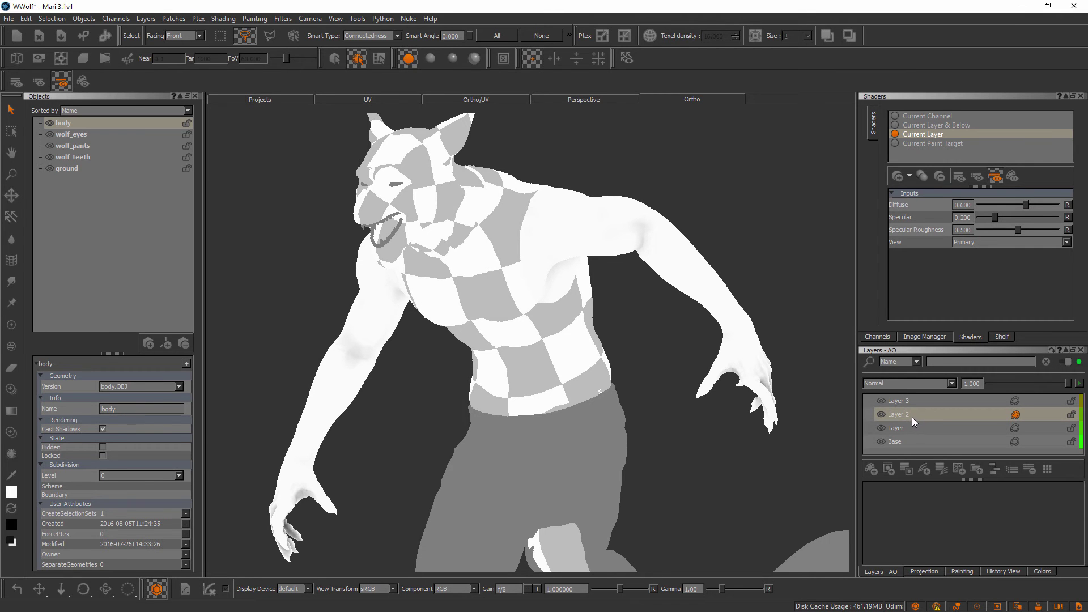
middle_drag(632, 345, 700, 382)
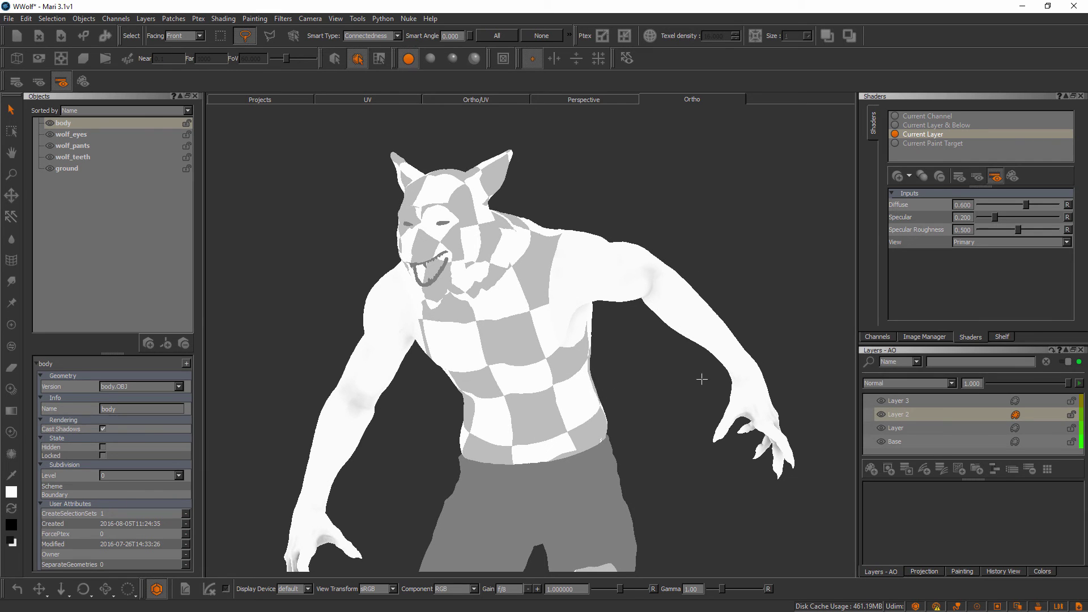
- Set the shader preview back to Current Channel and restore full lighting
click(926, 143)
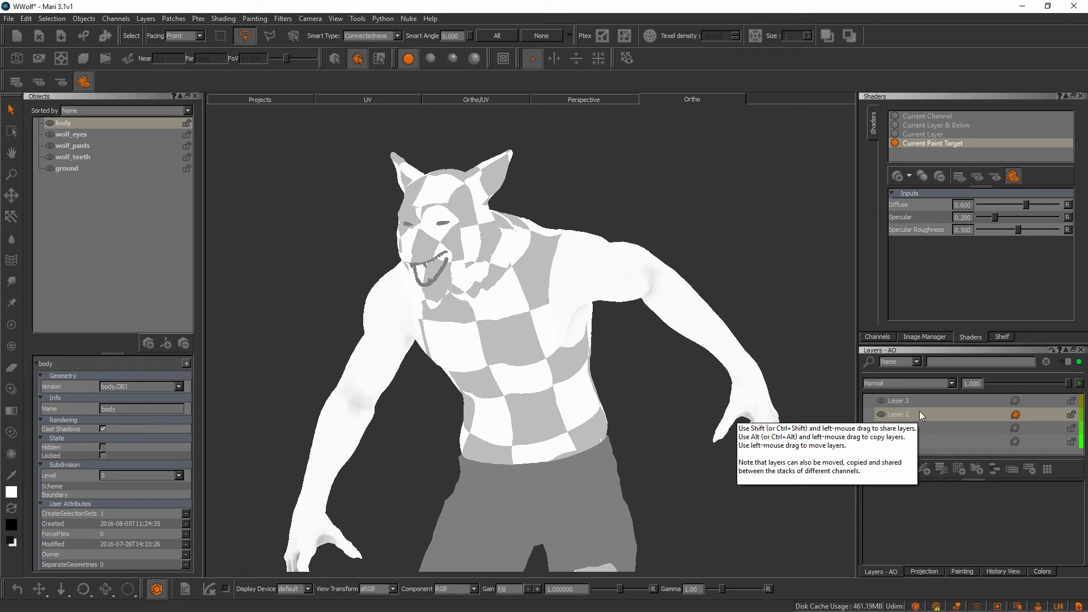
click(917, 116)
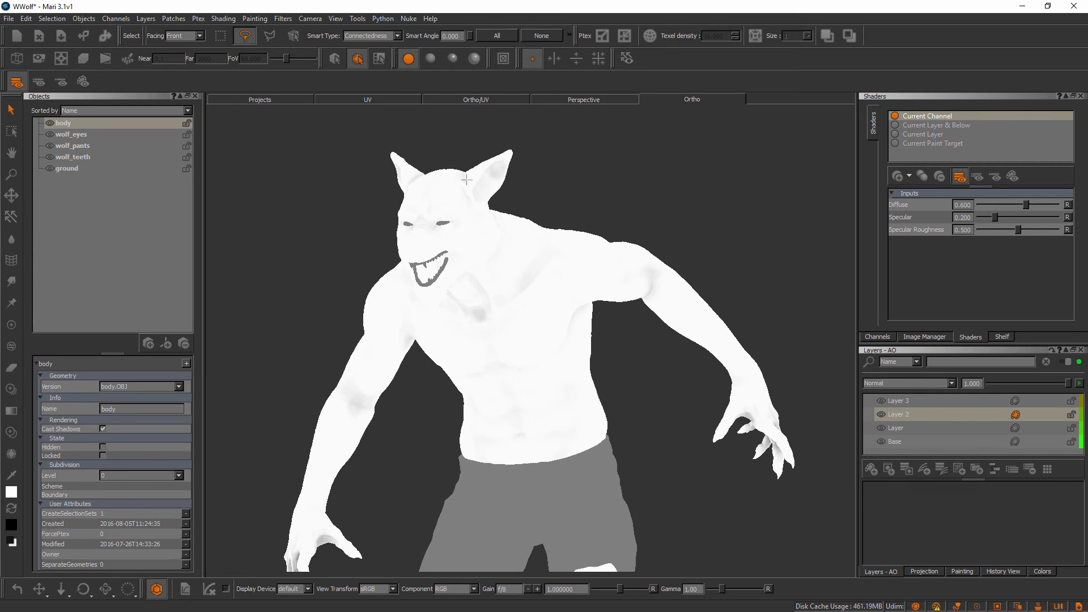
click(453, 59)
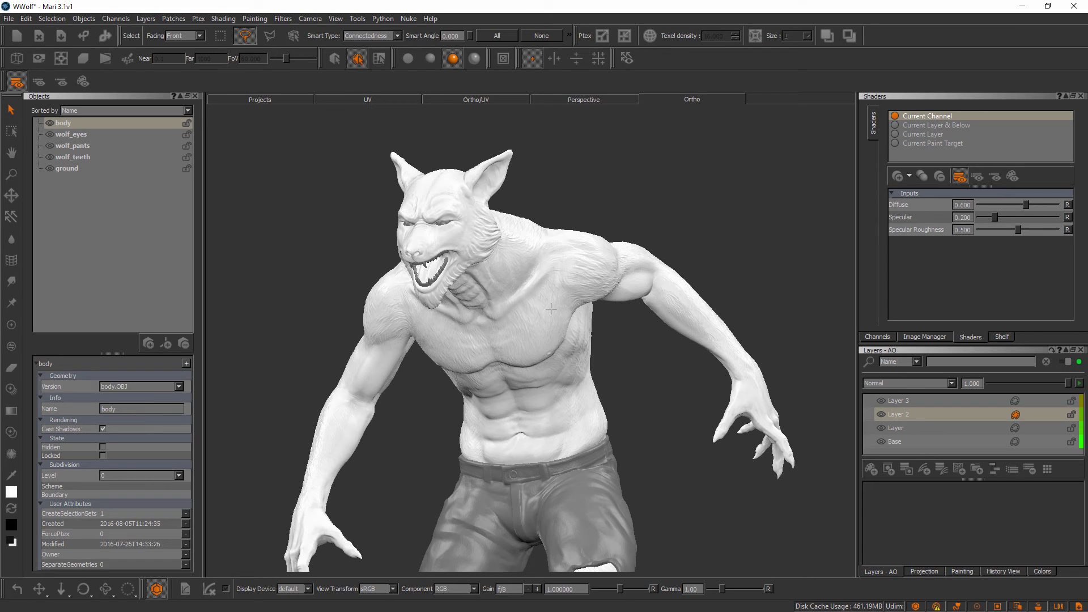
- Open the add-shader list showing Phong, Blinn, AiStandard, VRayMtl and other types
click(901, 177)
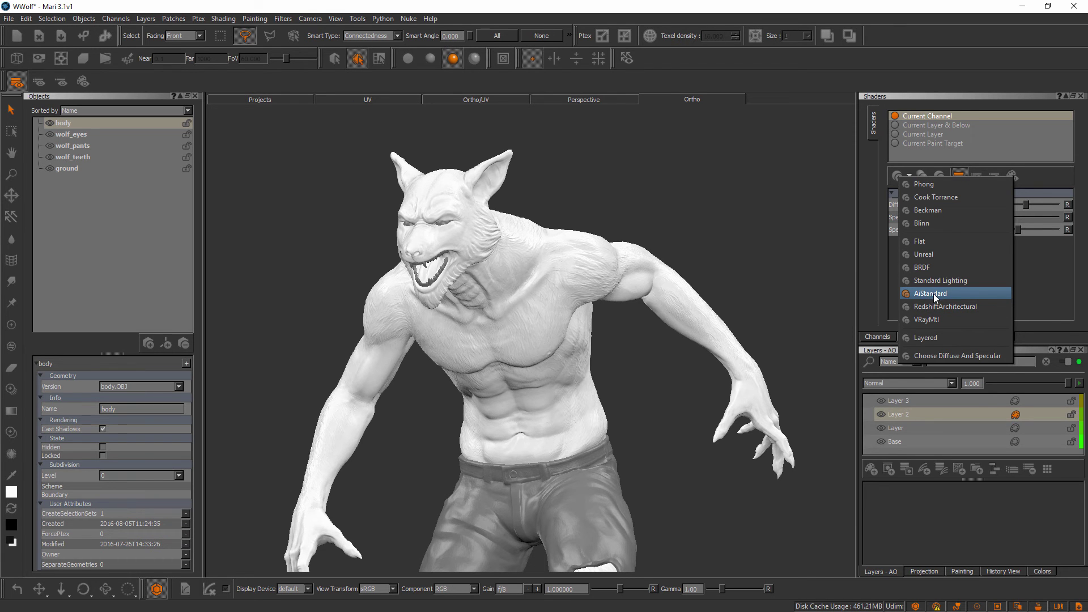
- Add an AiStandard shader and widen the Shaders panel to read its inputs
click(933, 293)
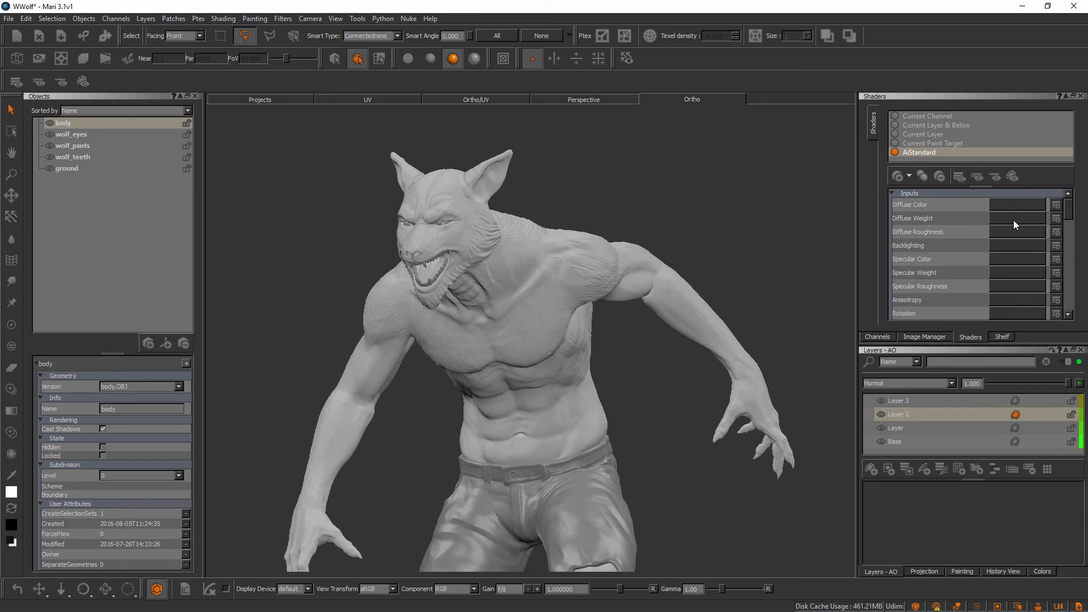
drag(858, 231, 840, 237)
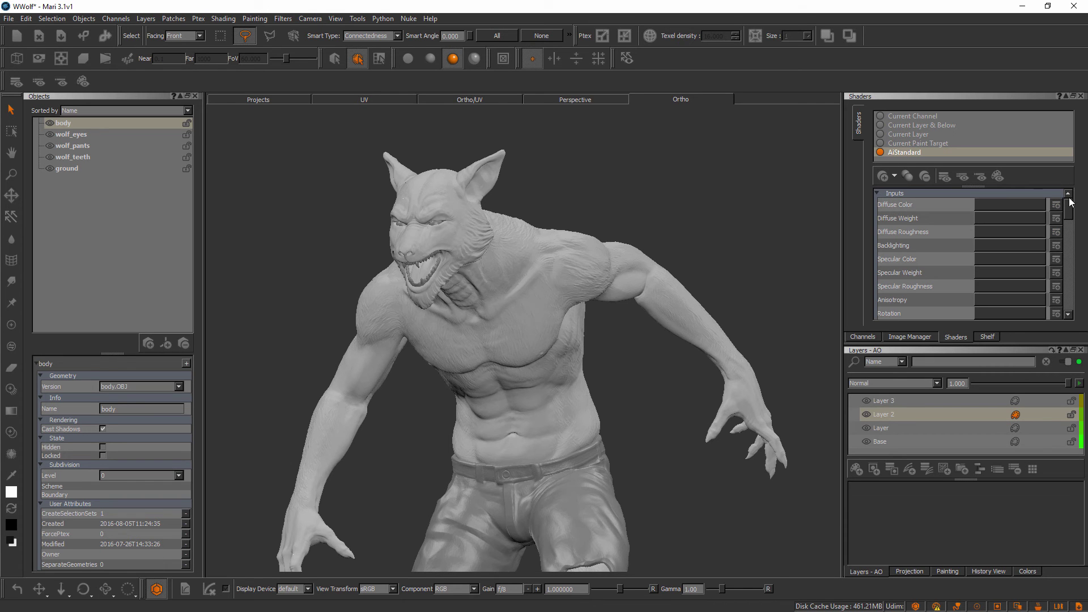
scroll(1071, 204, down, 1)
scroll(1071, 202, up, 1)
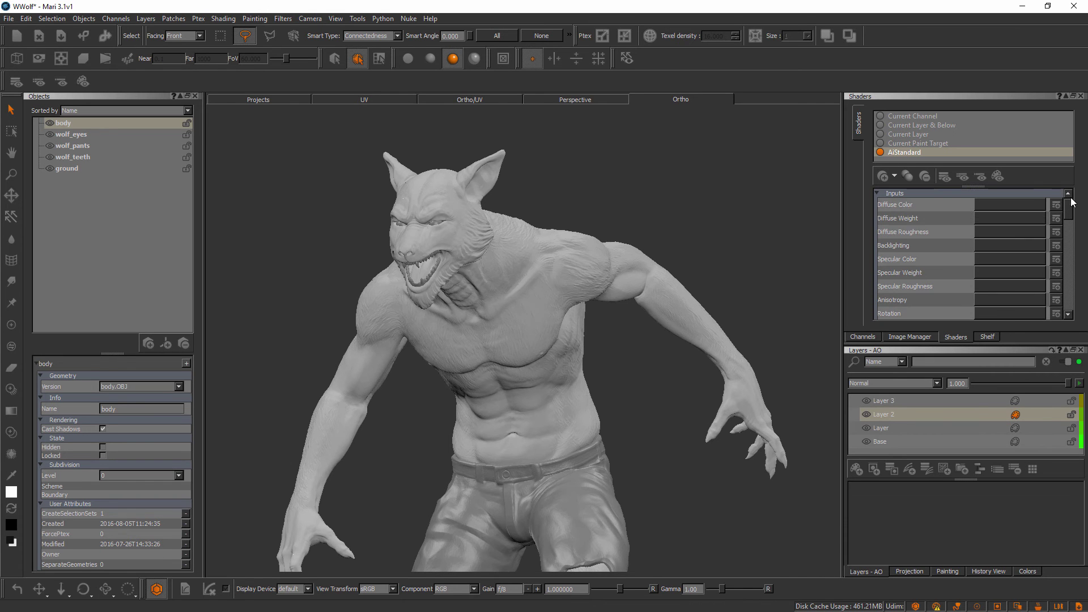
- Set the AiStandard Diffuse Color input to the diffuse channel
click(1001, 203)
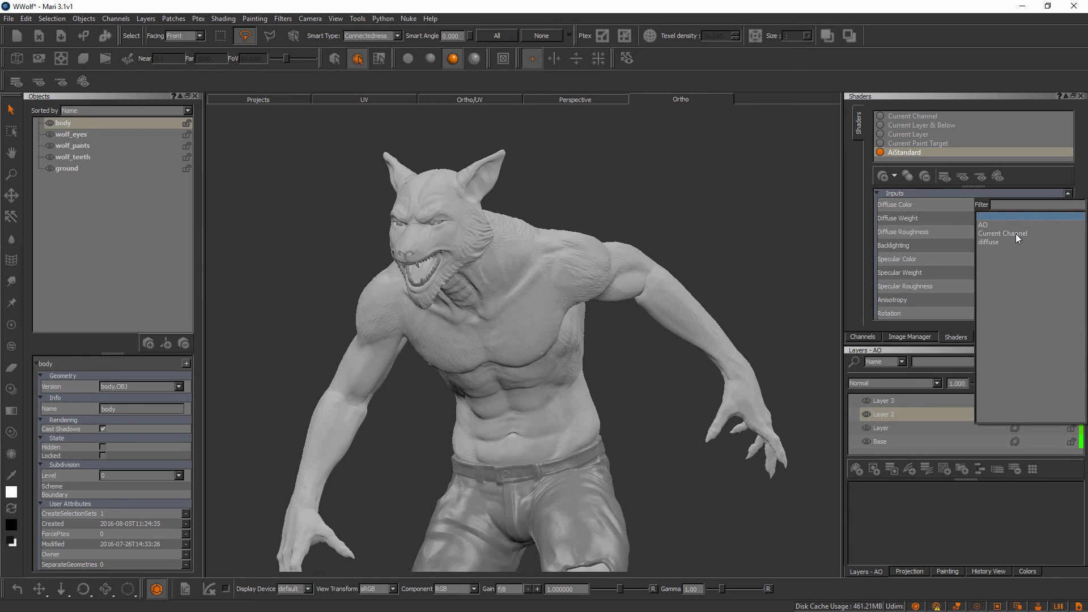
click(986, 242)
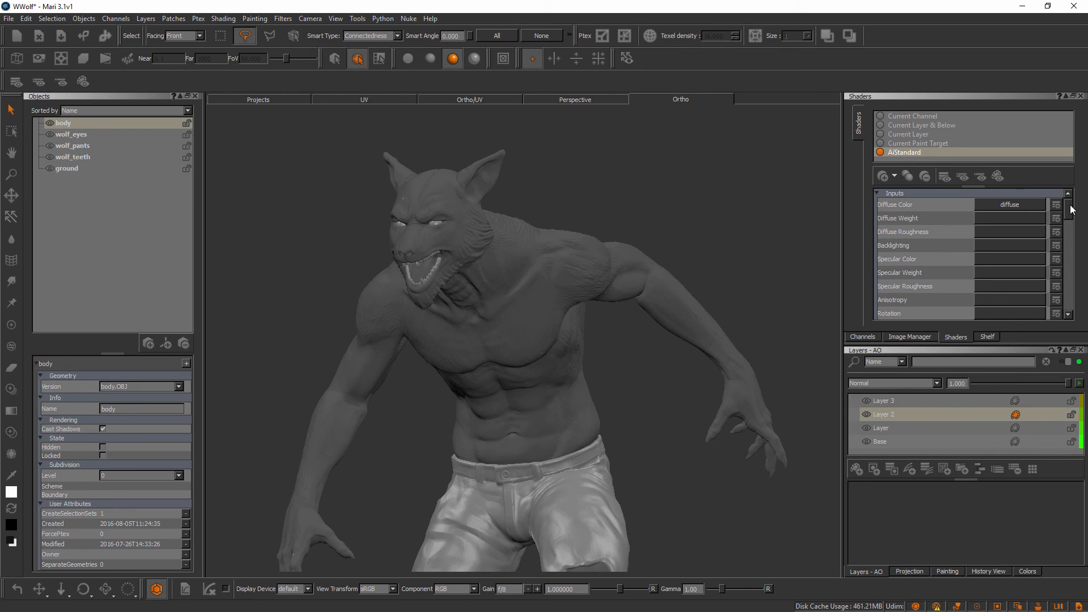
scroll(1073, 220, down, 3)
mouse_move(1073, 220)
mouse_down()
mouse_move(1078, 251)
mouse_move(1078, 202)
mouse_up()
- Create a new body-only channel named spec_weight for the AiStandard shader's Specular Weight input
click(1056, 273)
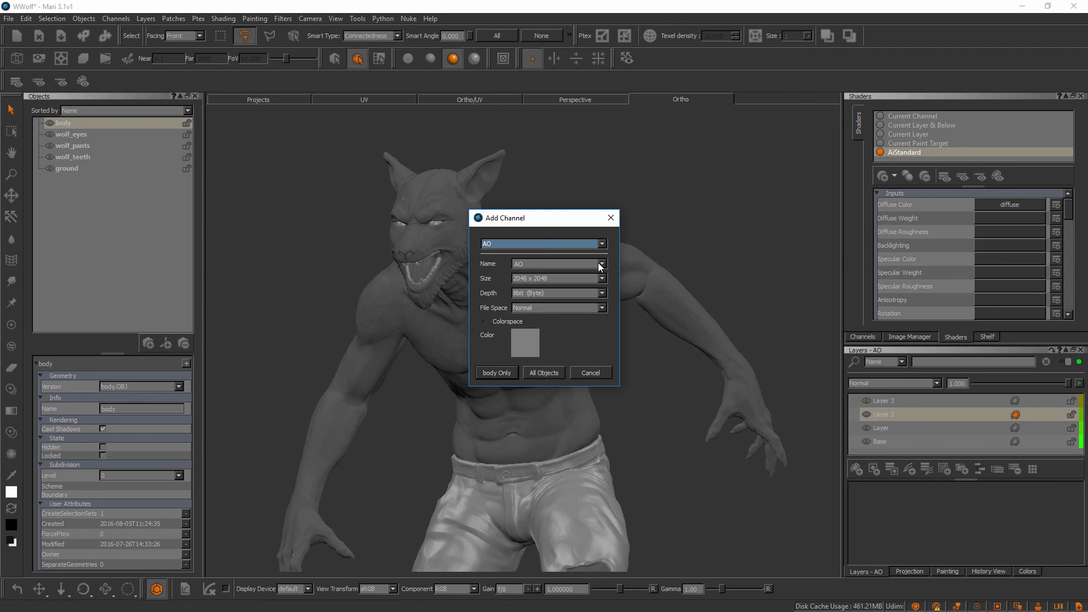
click(601, 263)
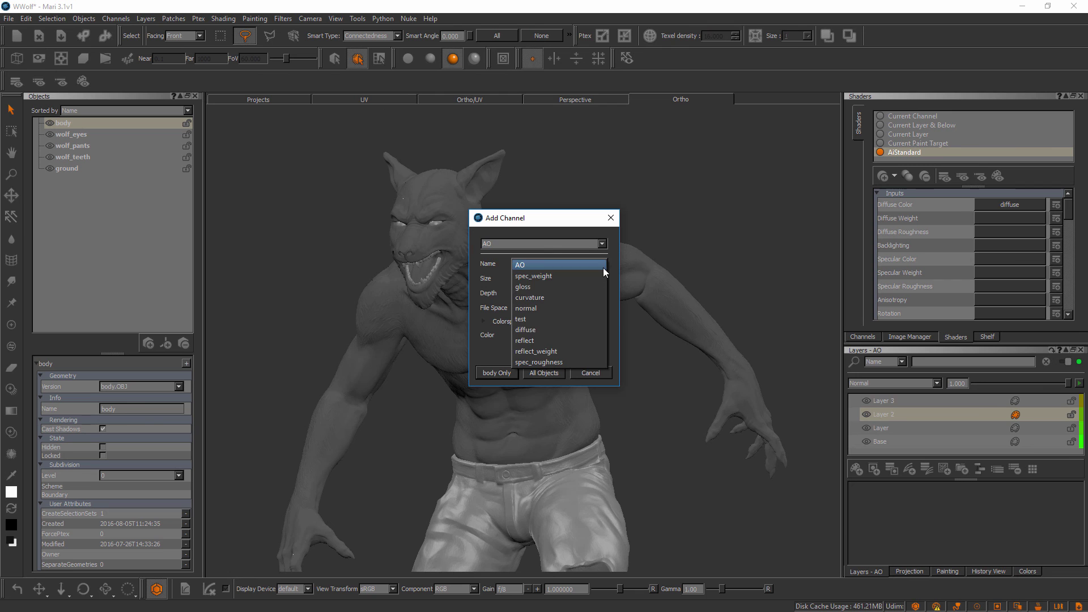
click(536, 285)
click(552, 278)
click(491, 308)
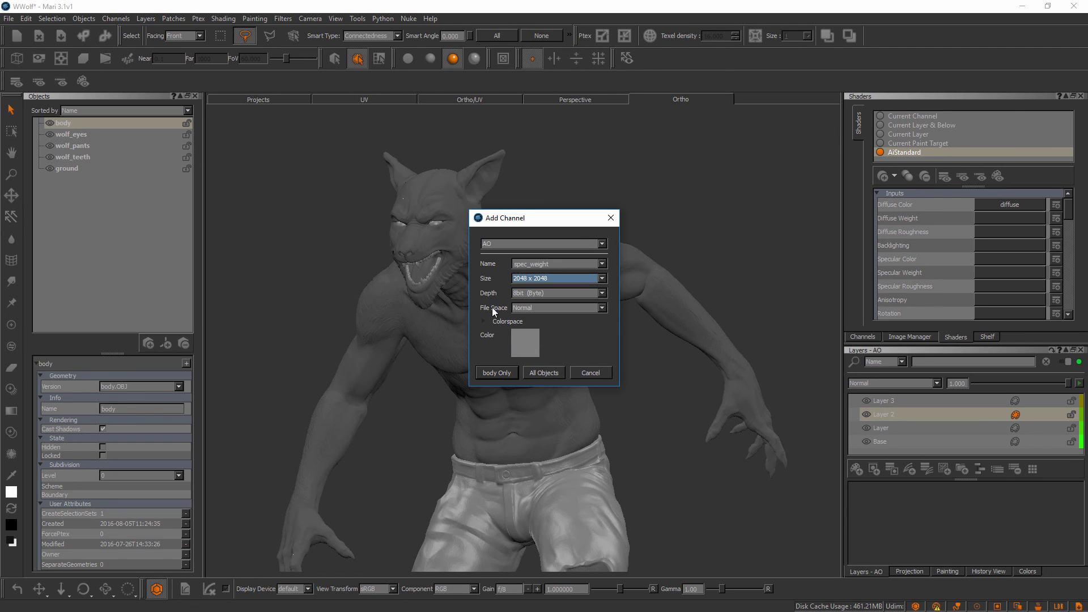
click(495, 373)
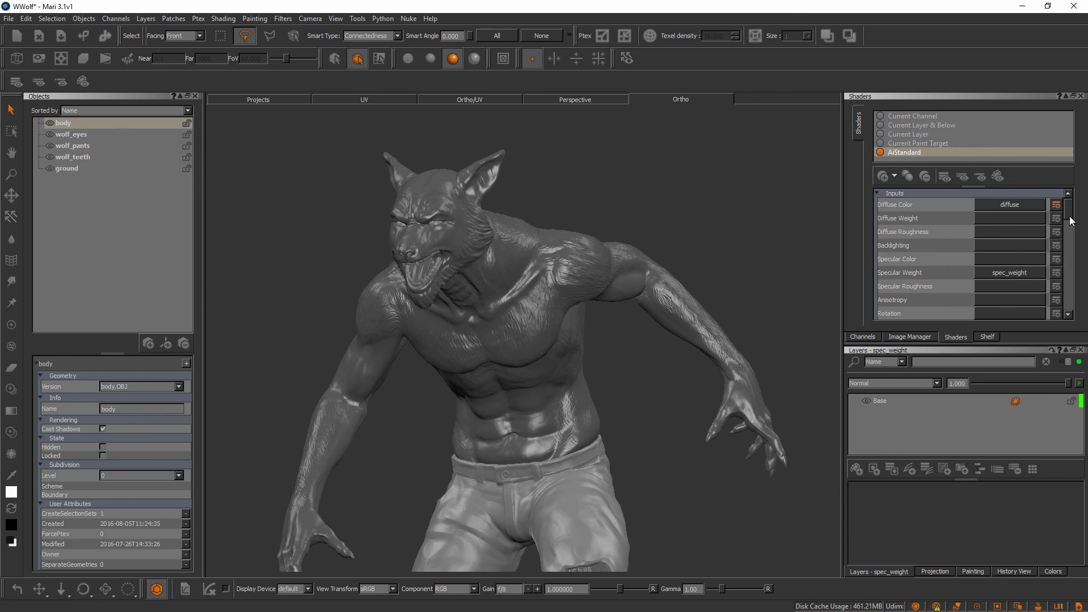
- Scroll the AiStandard shader parameters past the Inputs to the Diffuse and Specular sections
drag(1072, 231, 1077, 279)
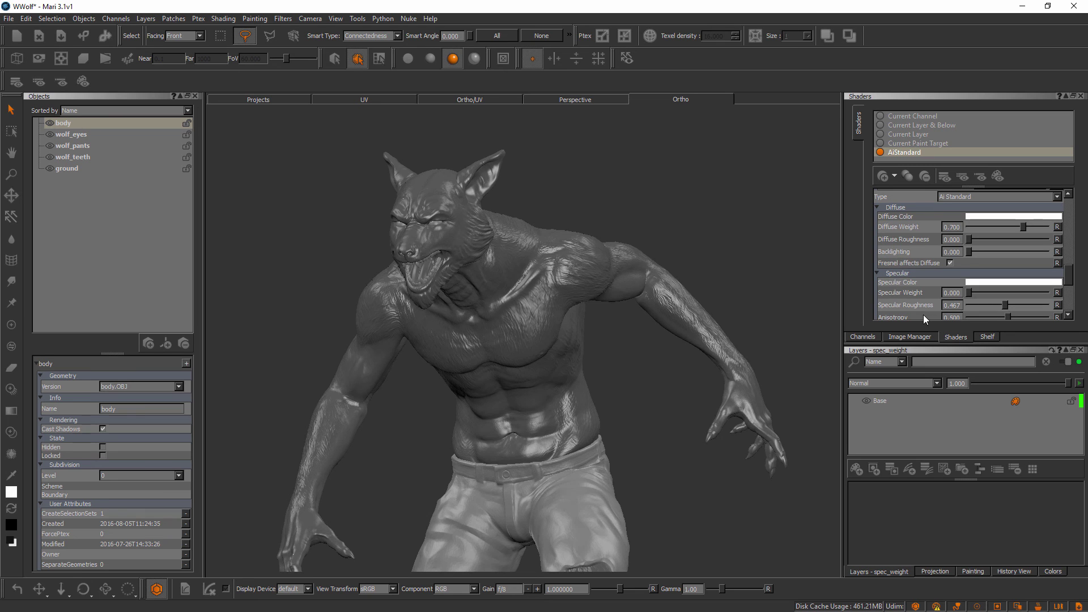
drag(1067, 277, 1063, 280)
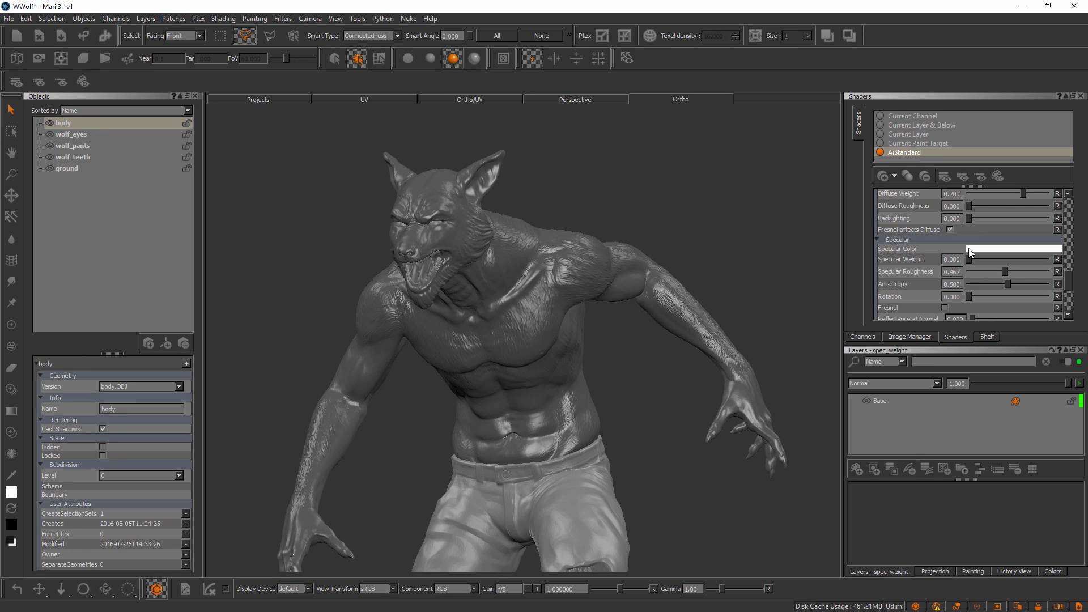
mouse_move(970, 253)
- Set Specular Weight to 1 and lower Specular Roughness to about 0.31 for glossier highlights
key(Return)
mouse_move(1005, 270)
mouse_down()
mouse_move(977, 273)
mouse_move(1024, 274)
mouse_move(996, 273)
mouse_up()
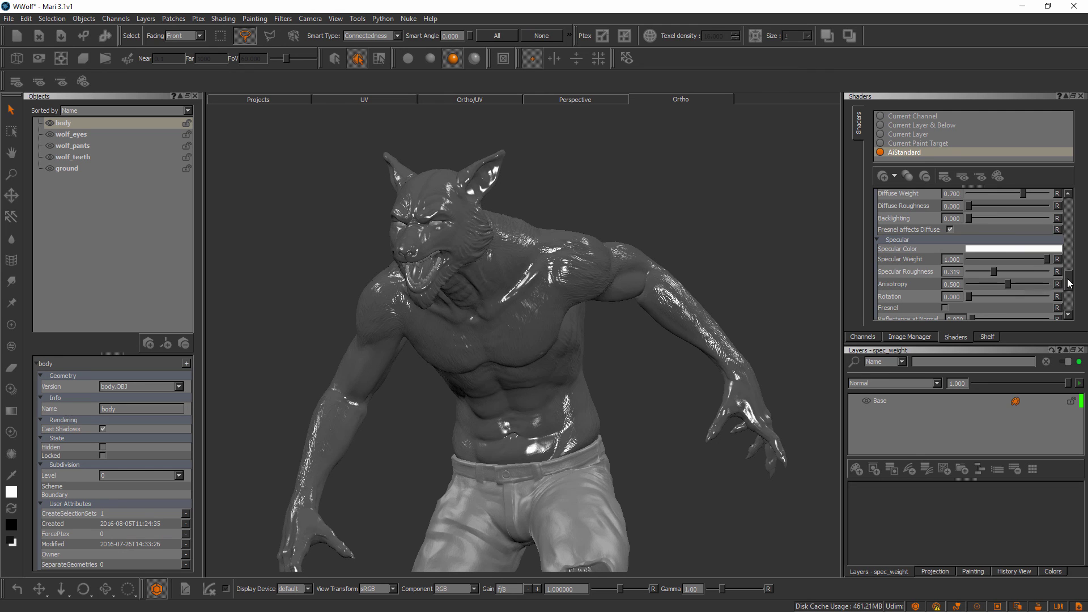
drag(1071, 285, 1071, 307)
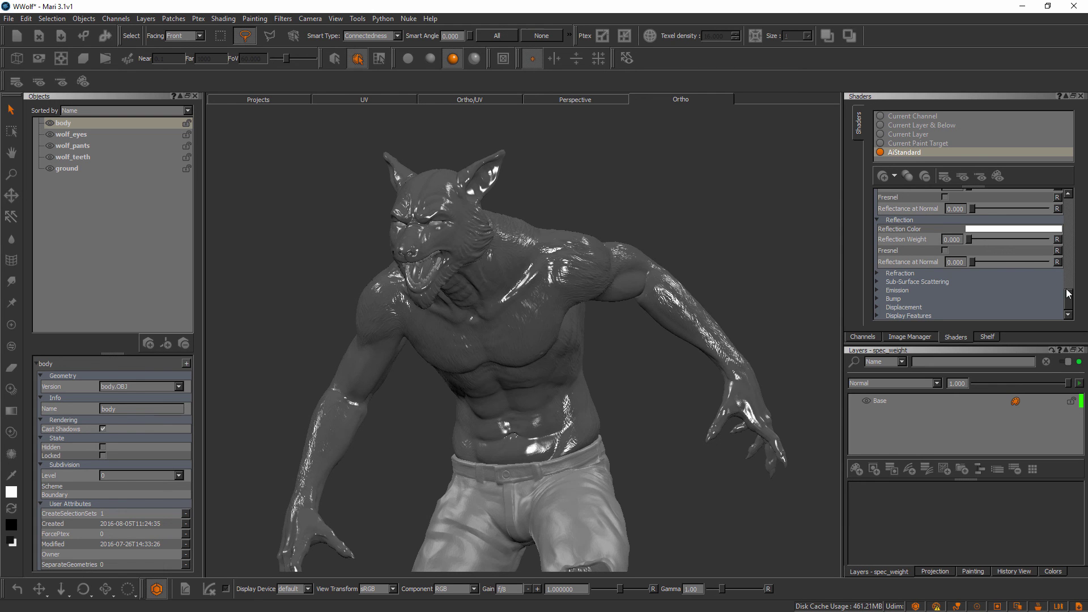
drag(1071, 301, 1072, 207)
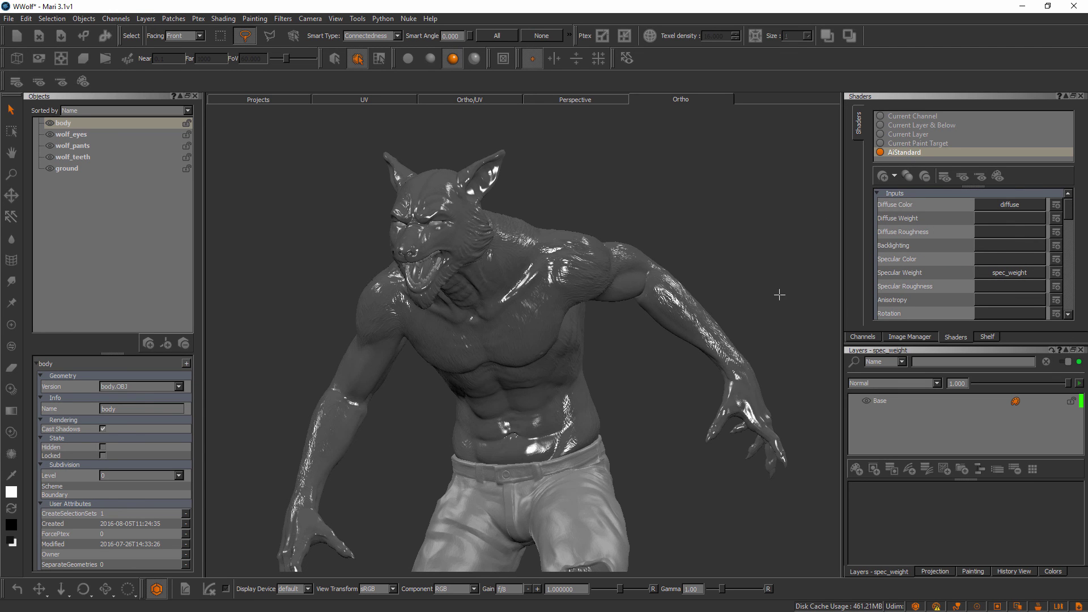
click(893, 180)
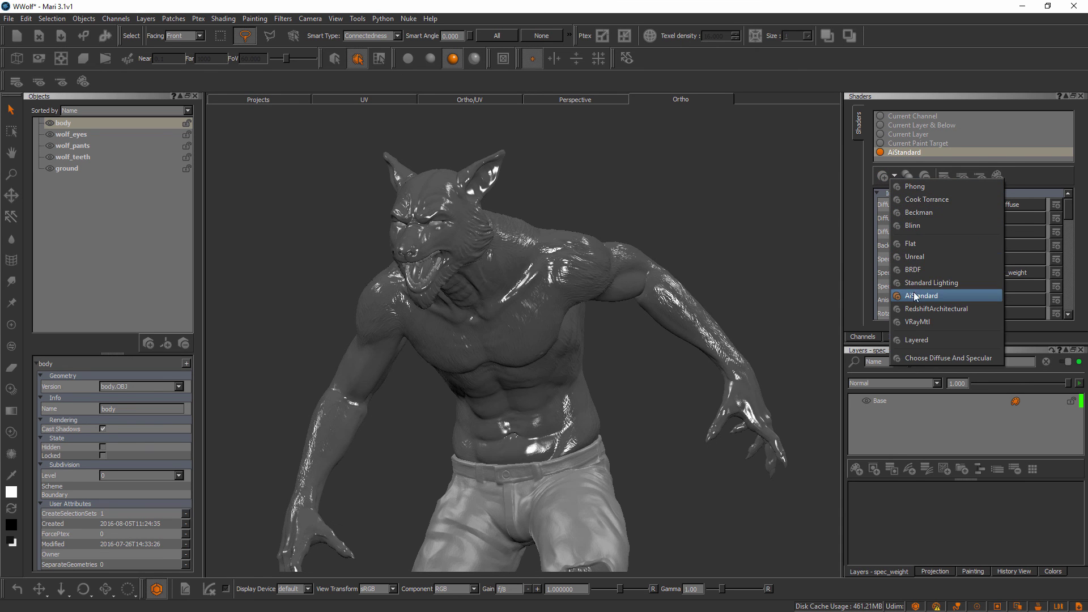
click(1029, 179)
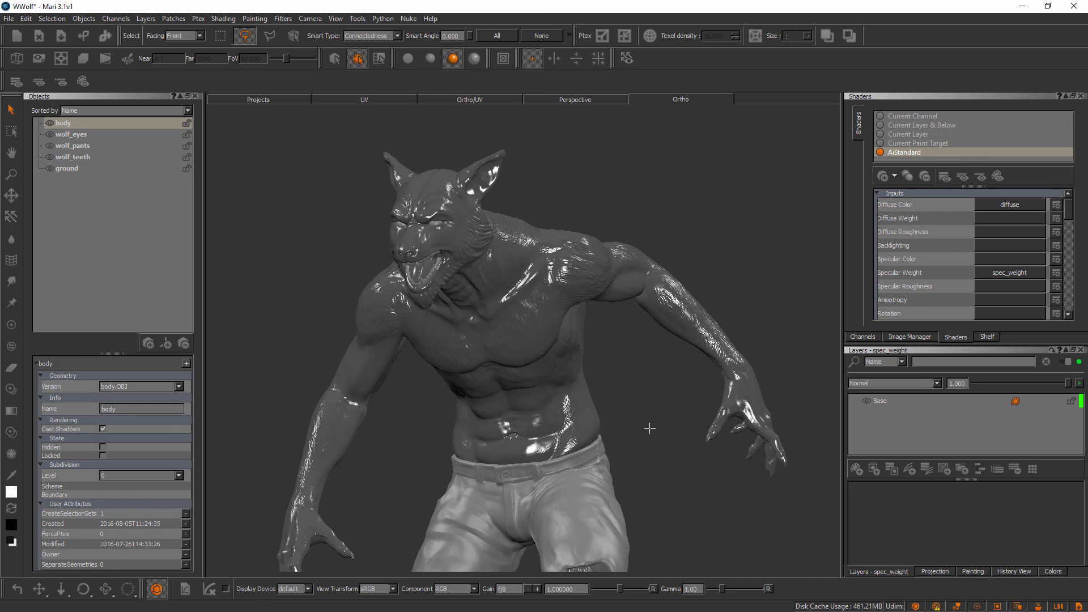
- Orbit the viewport to see the glossy werewolf head-on
middle_drag(648, 431, 673, 448)
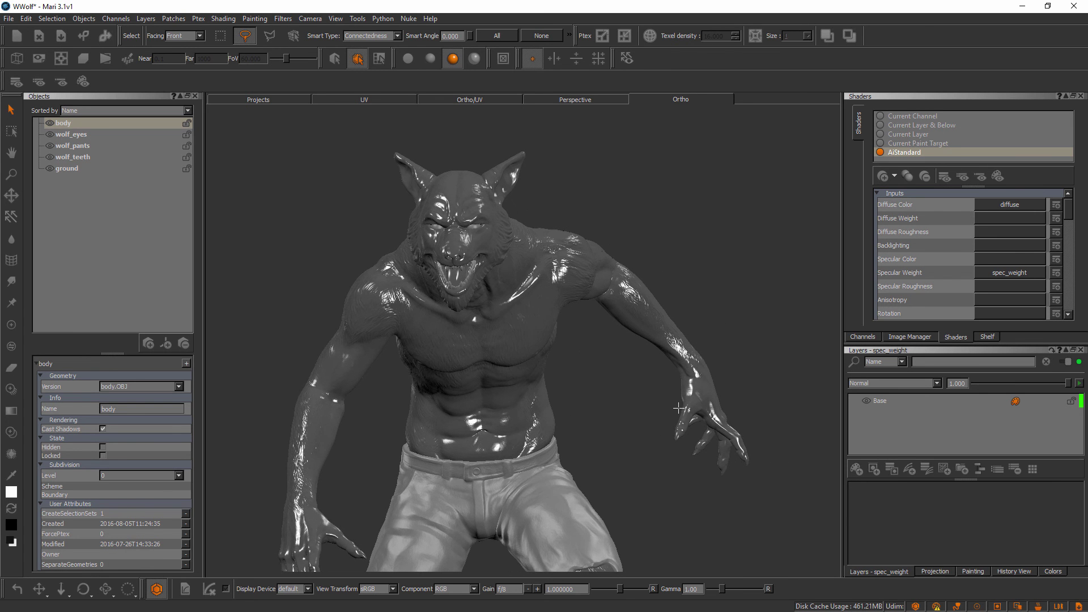